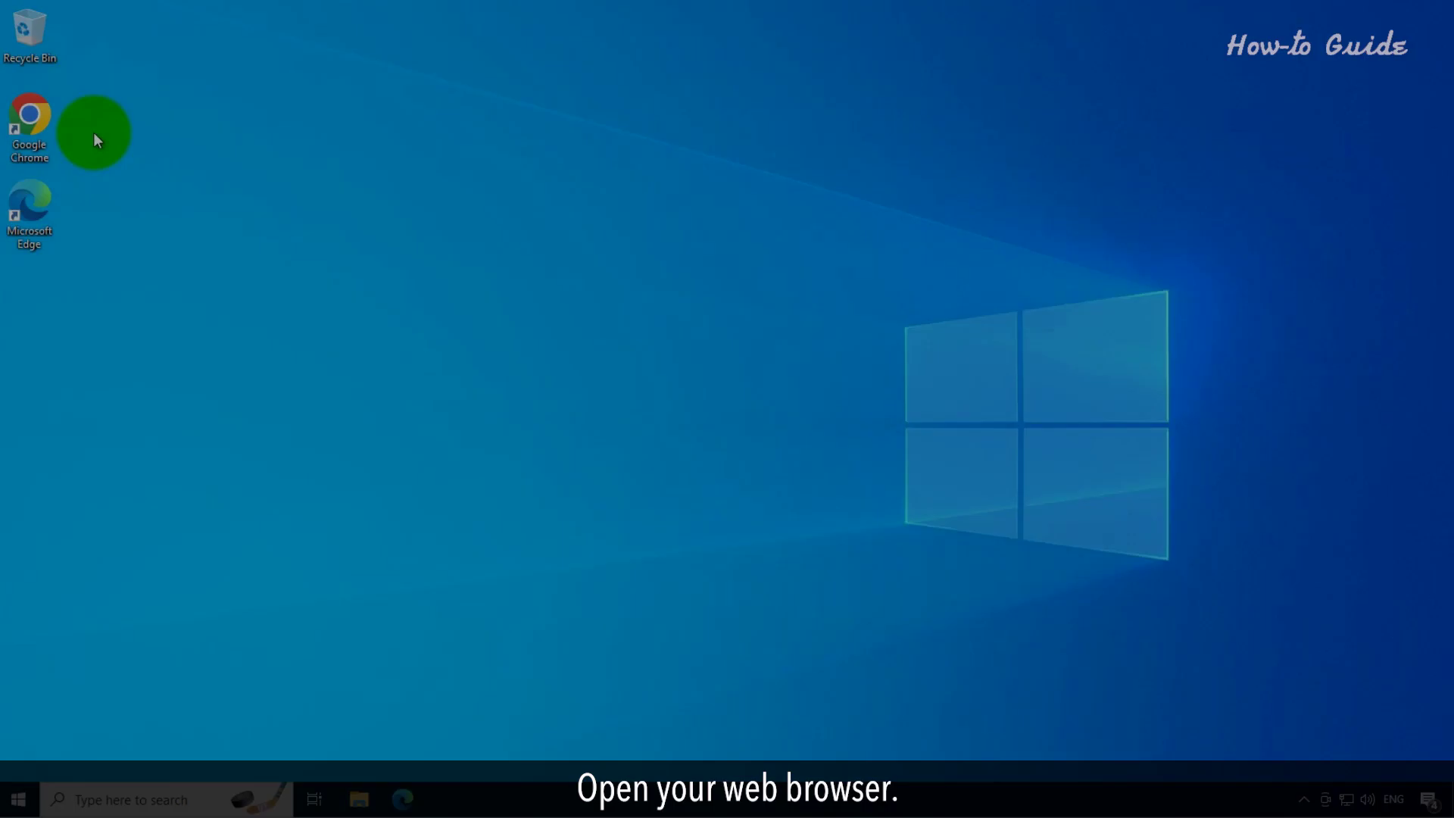
- Launch Google Chrome and load the discord.com homepage
double_click(51, 112)
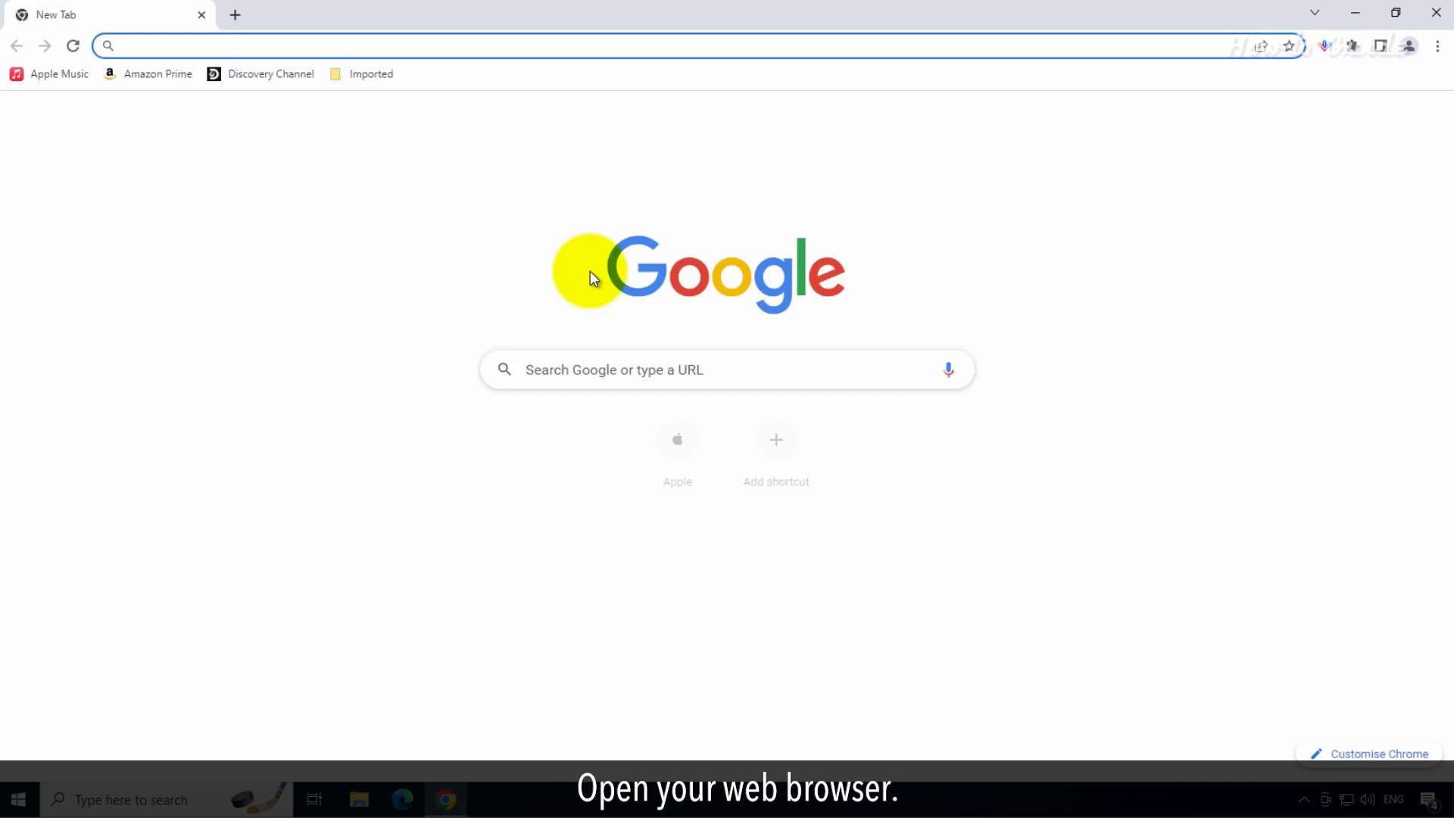
text(dis)
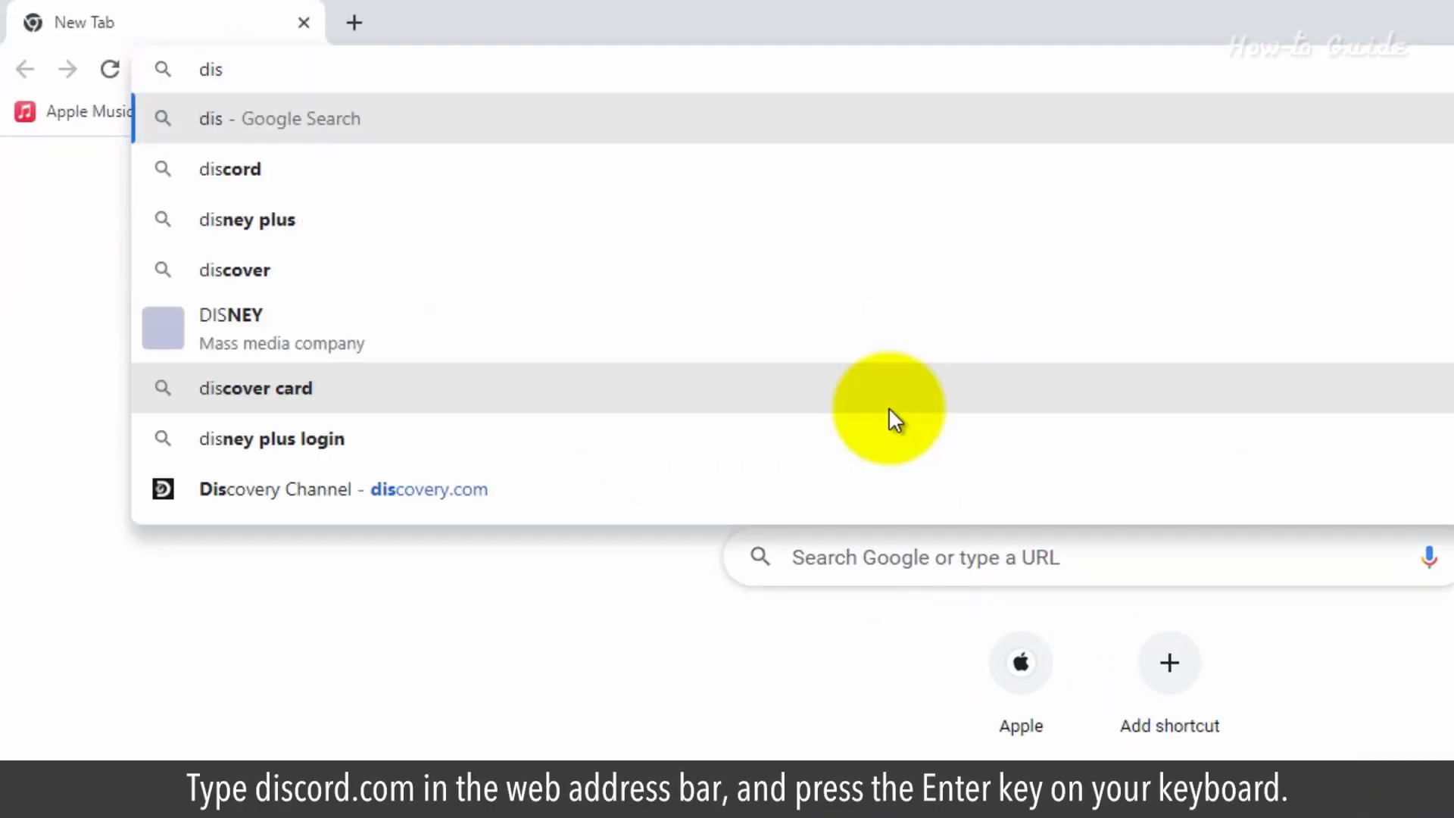
text(cord)
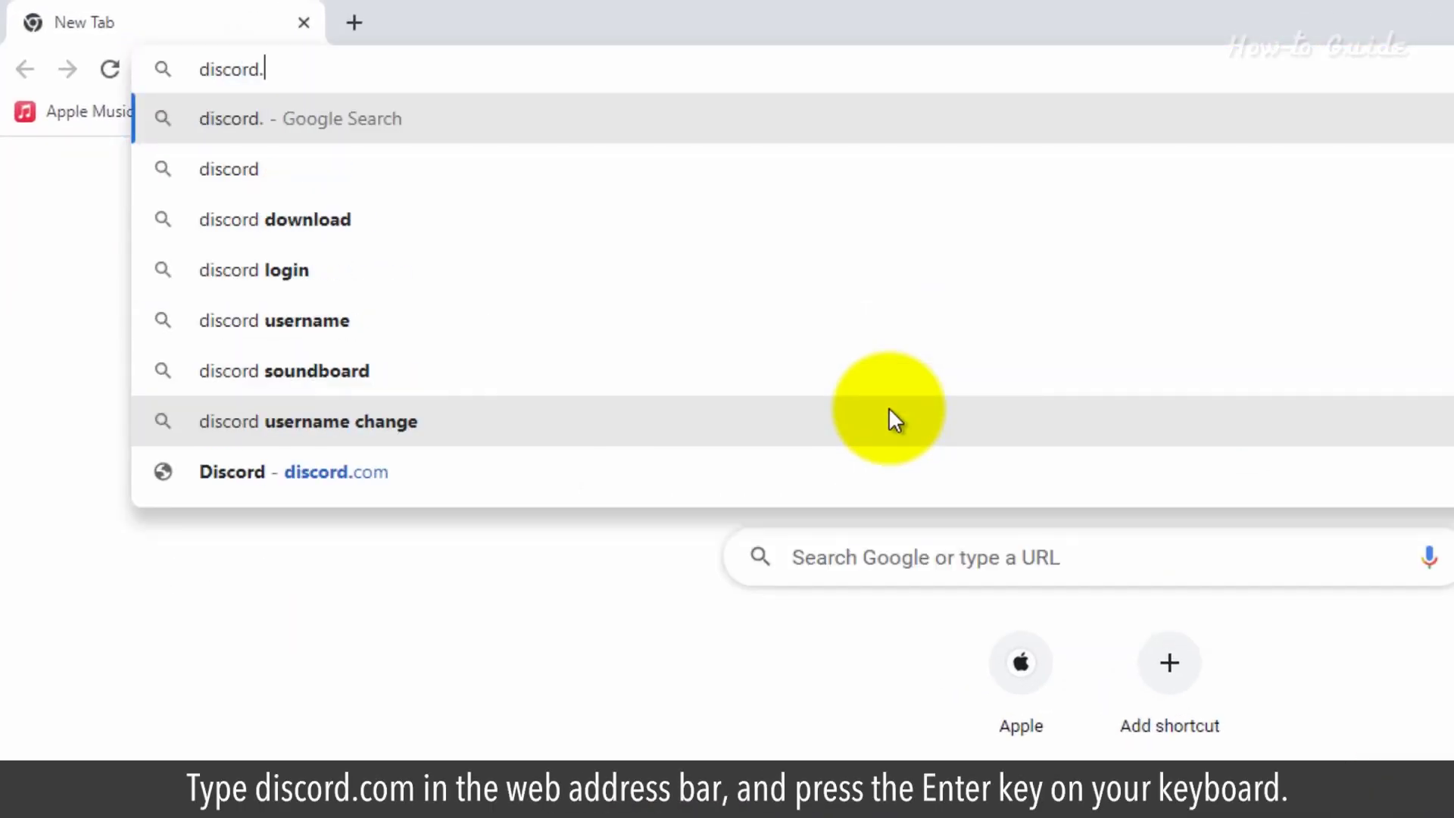
text(.com)
key(Return)
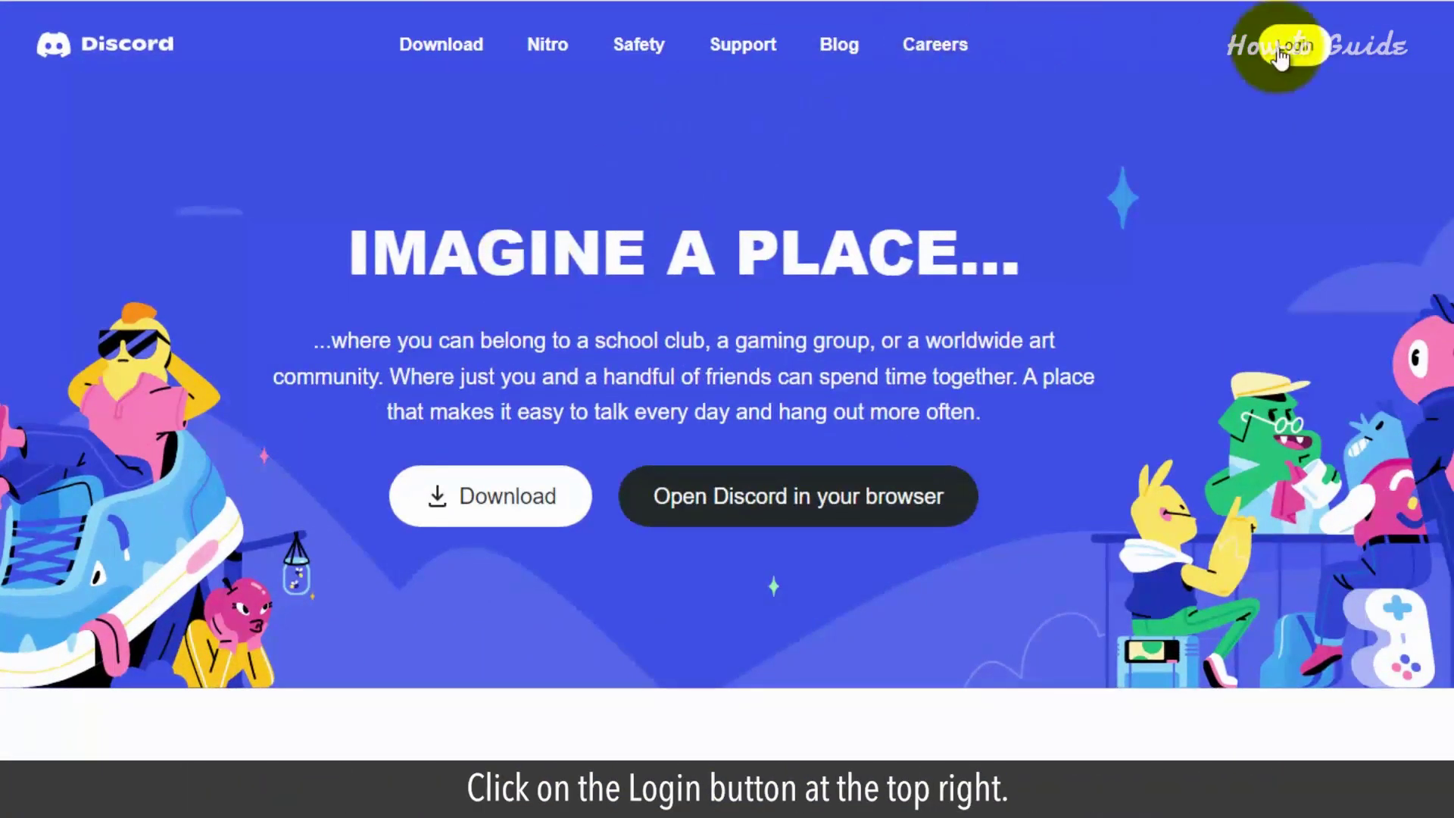
- Sign in to Discord with email and password to reach the Friends page
click(1284, 55)
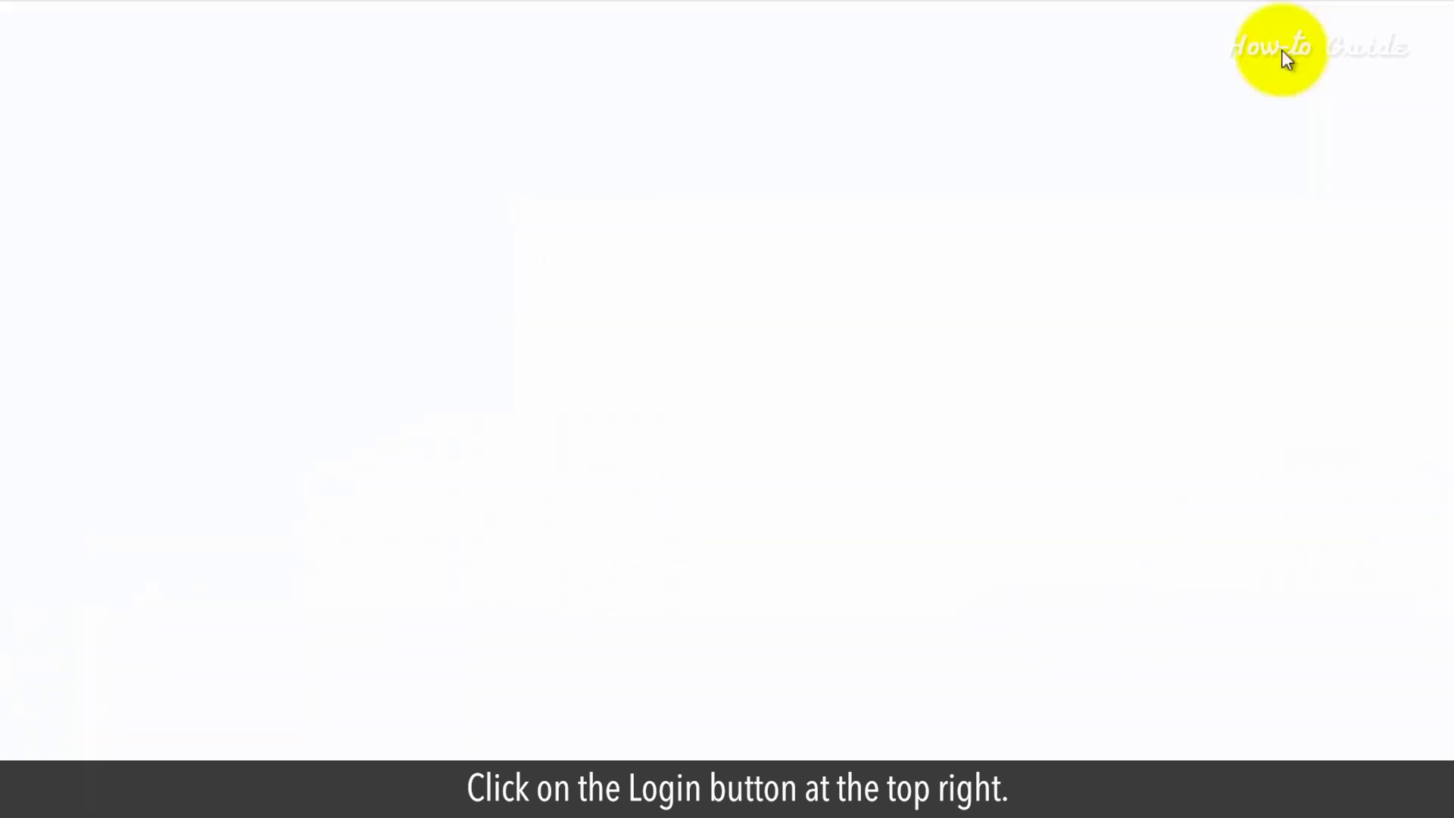
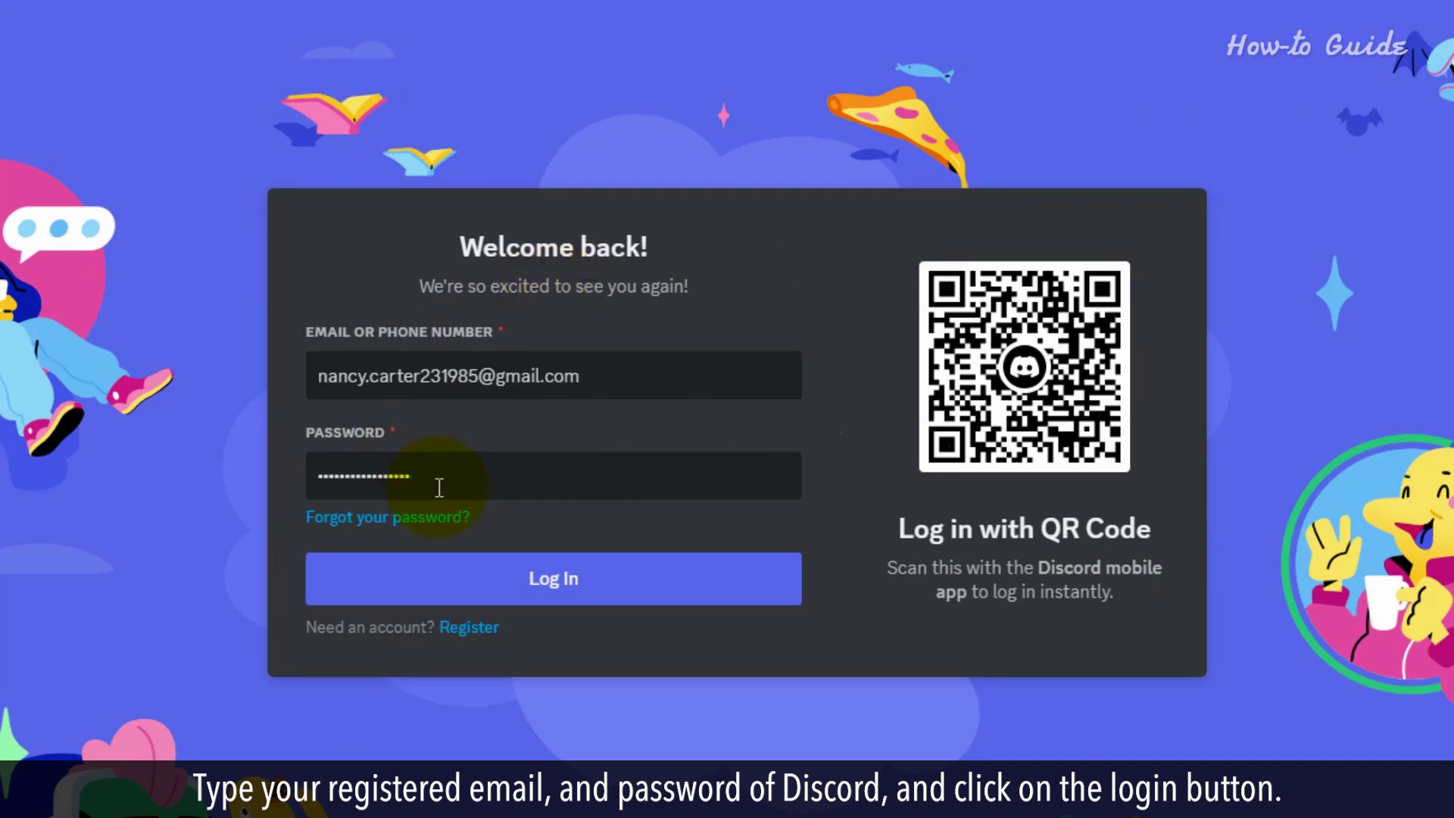
click(510, 578)
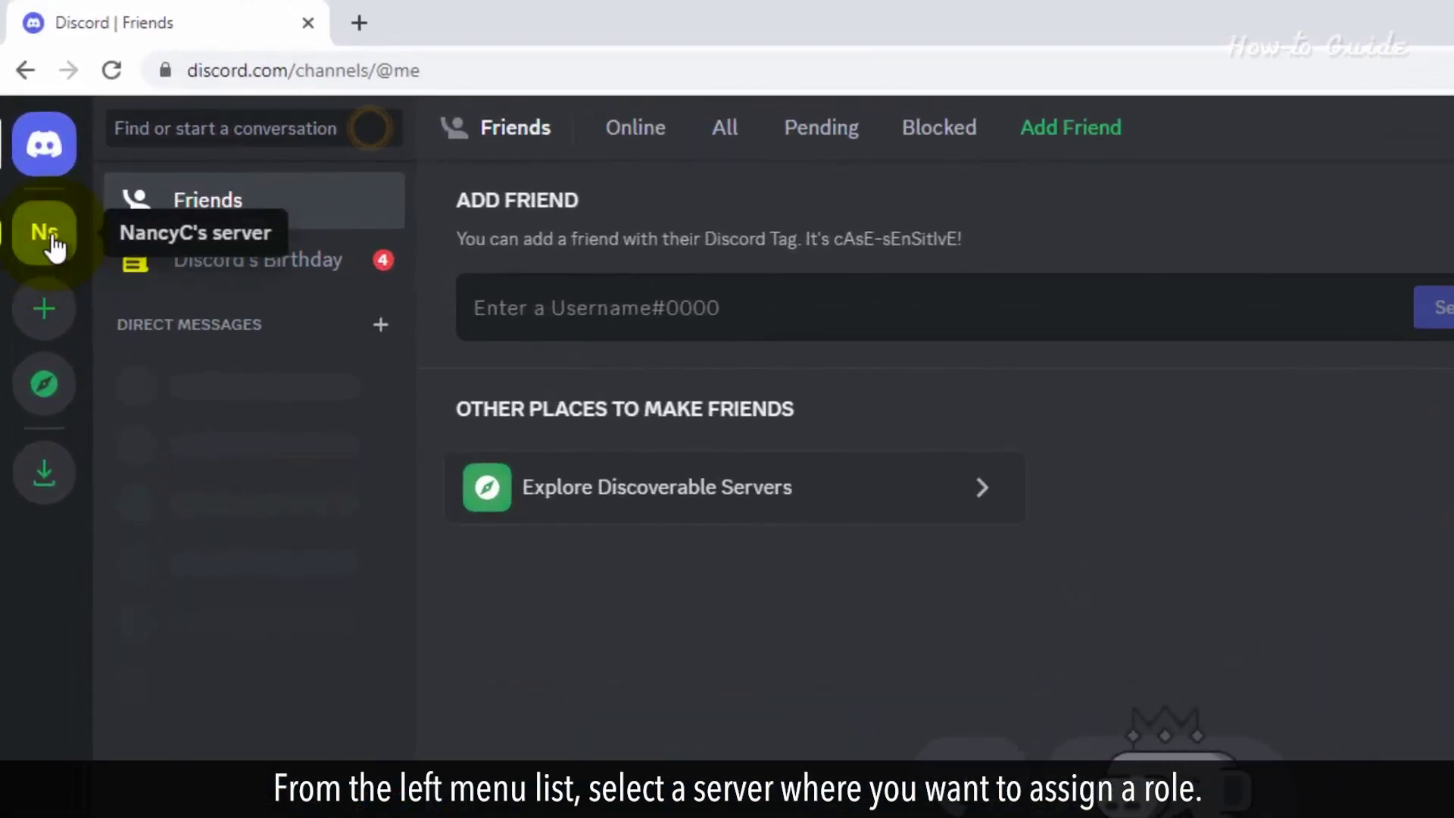
- Switch to NancyC's server and open its Server Settings from the server menu
click(46, 235)
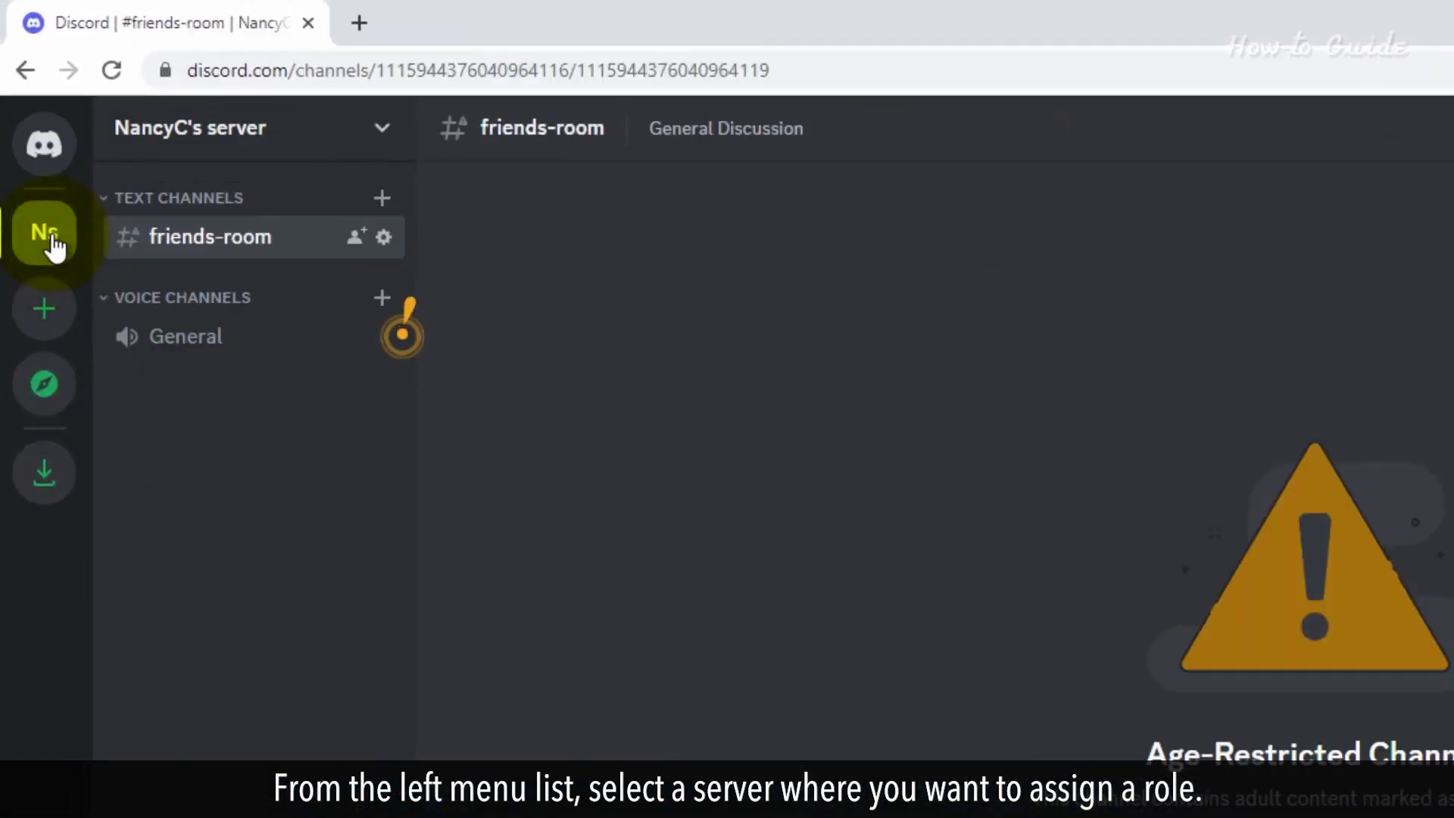
click(382, 129)
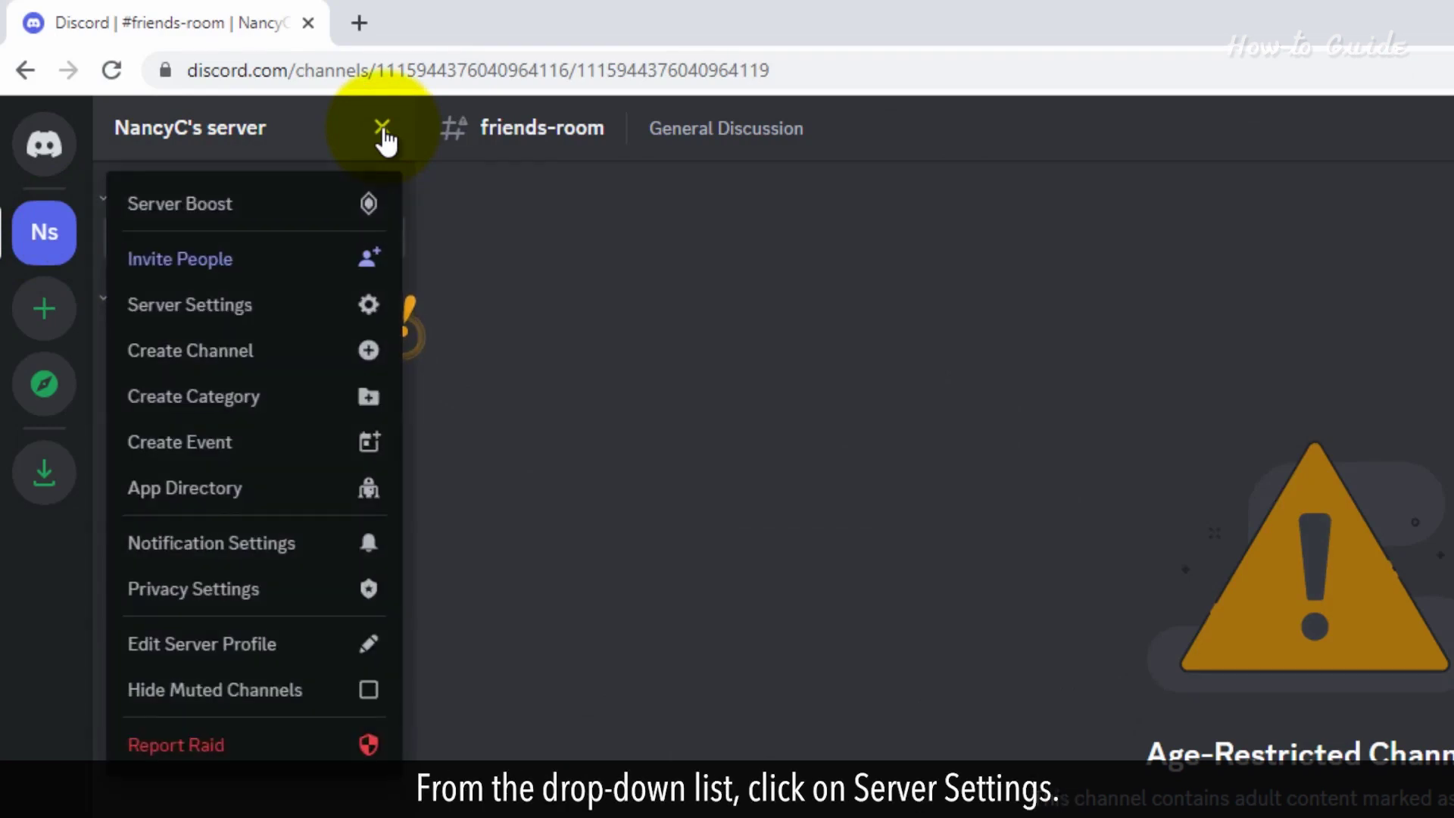
click(334, 315)
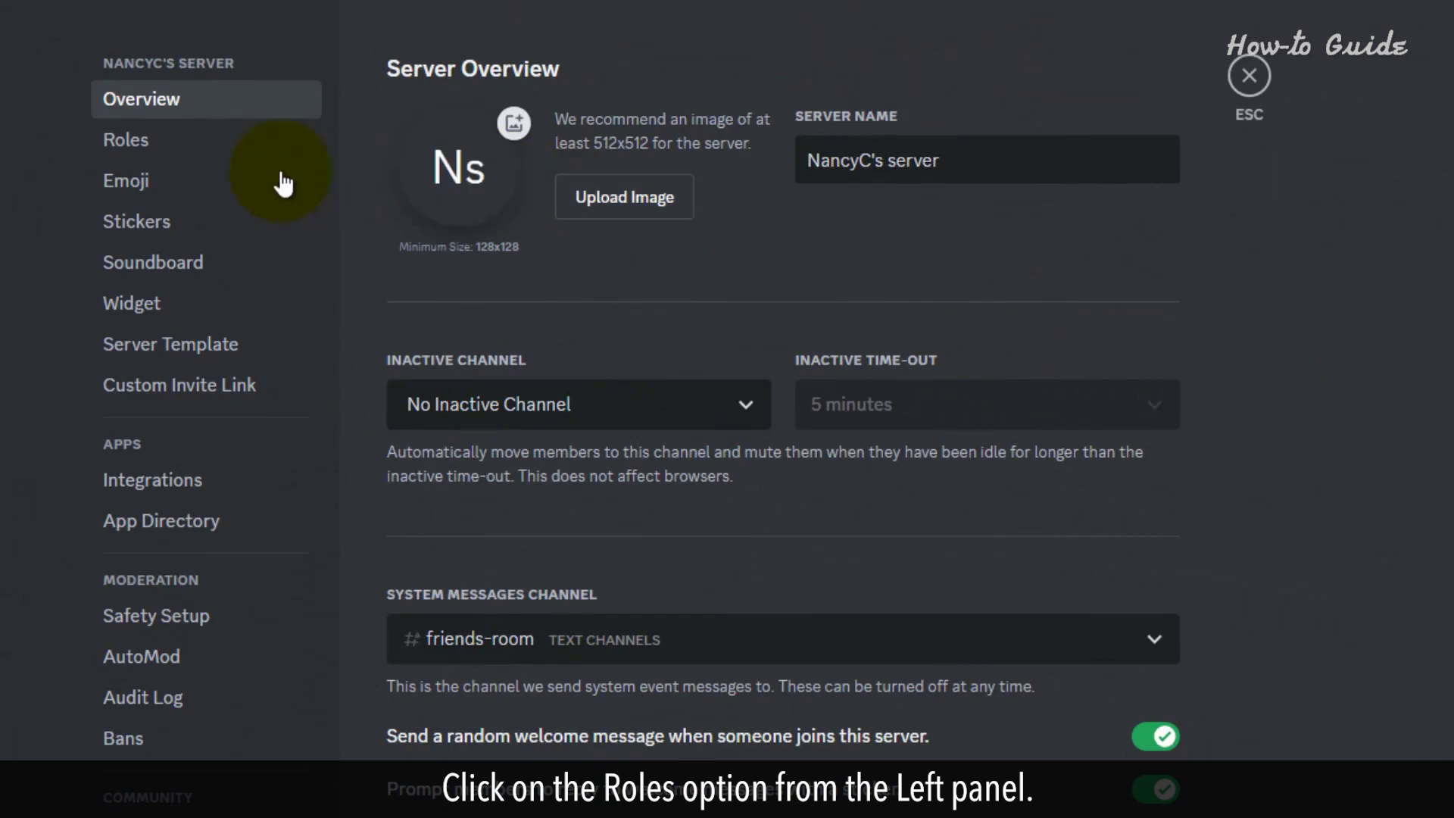
- Go to the Roles page of NancyC's server settings
click(142, 140)
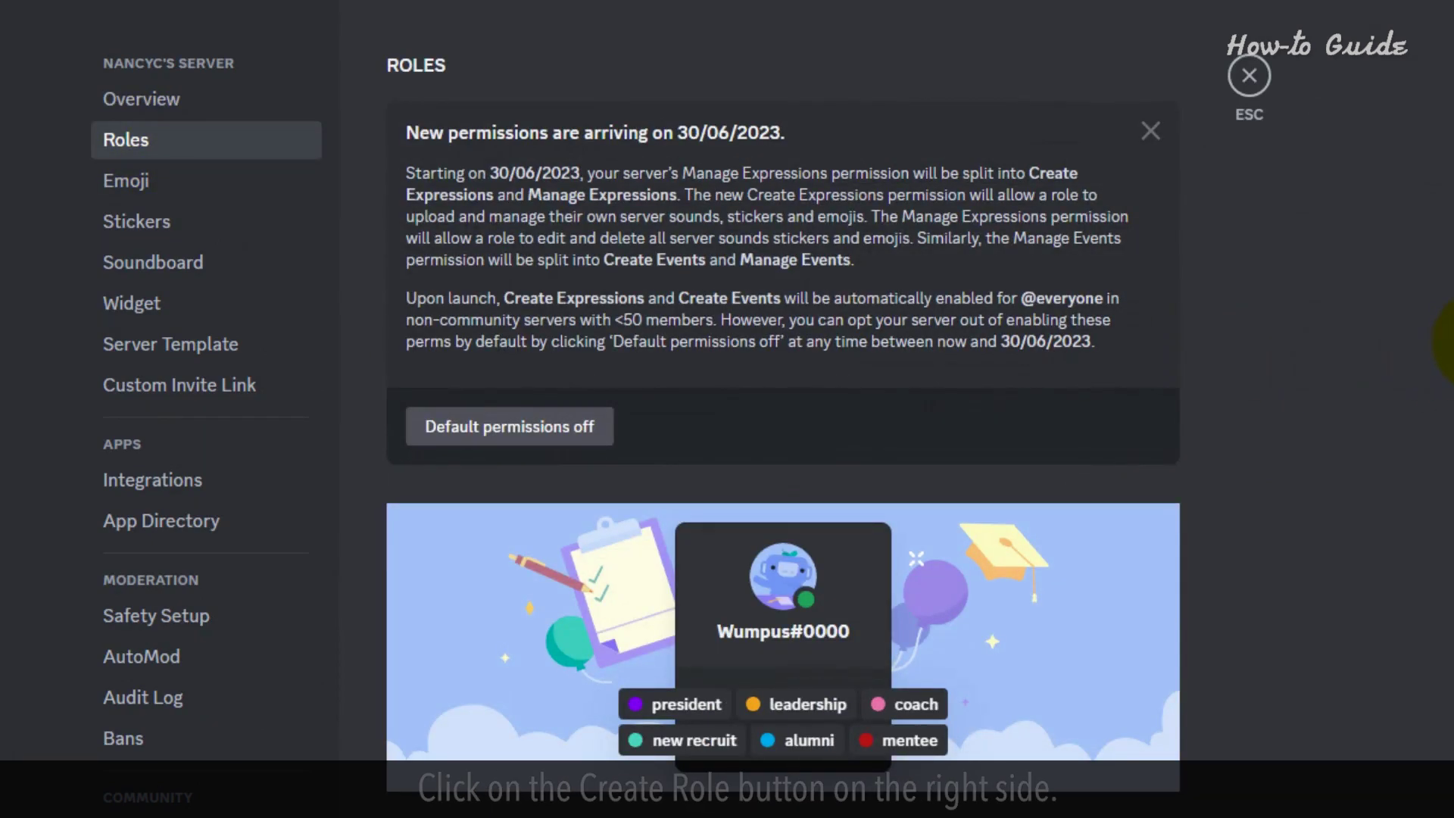
scroll(783, 454, down, 3)
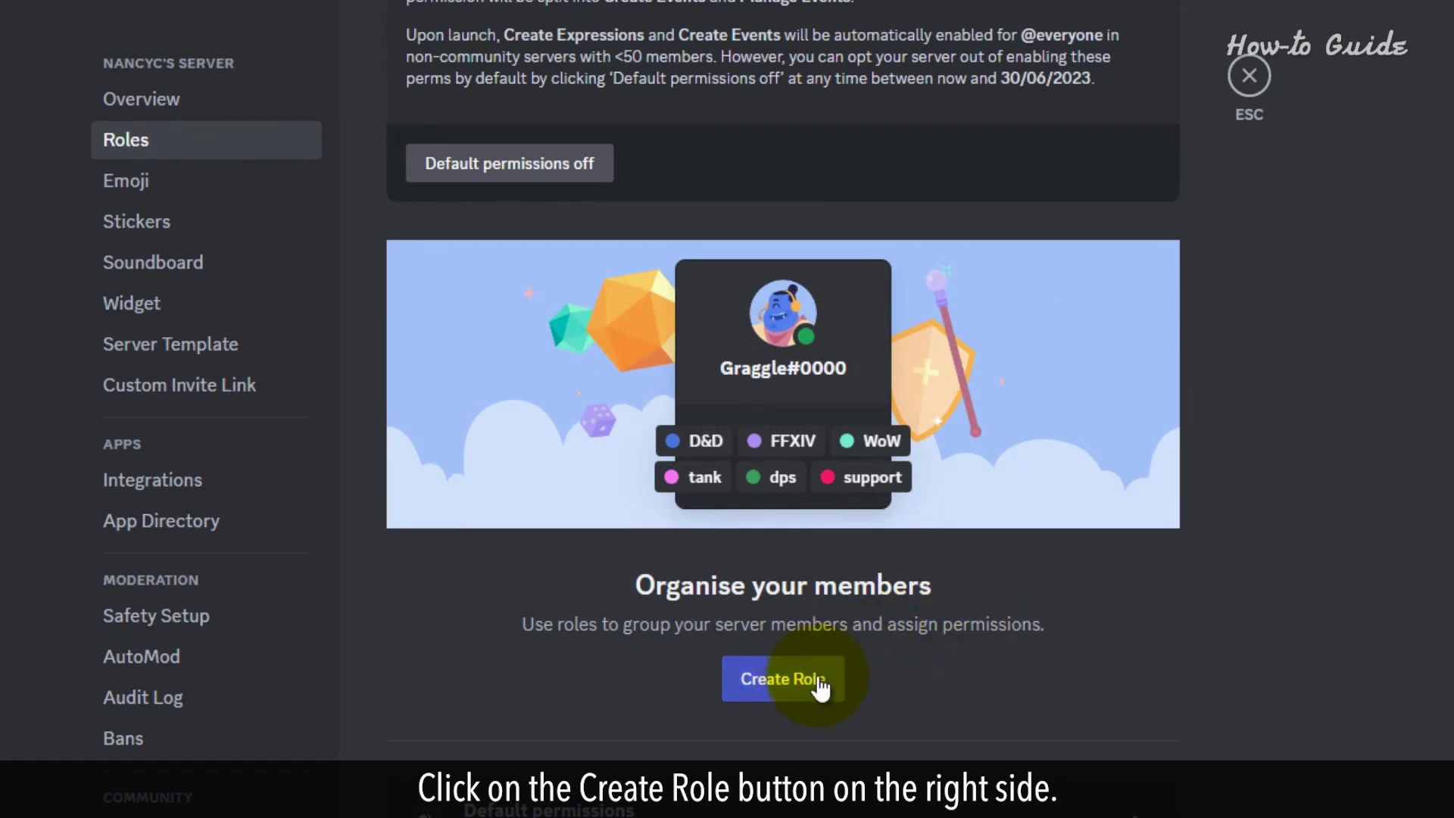
- Create a new server role, which becomes the green Admin role
click(781, 688)
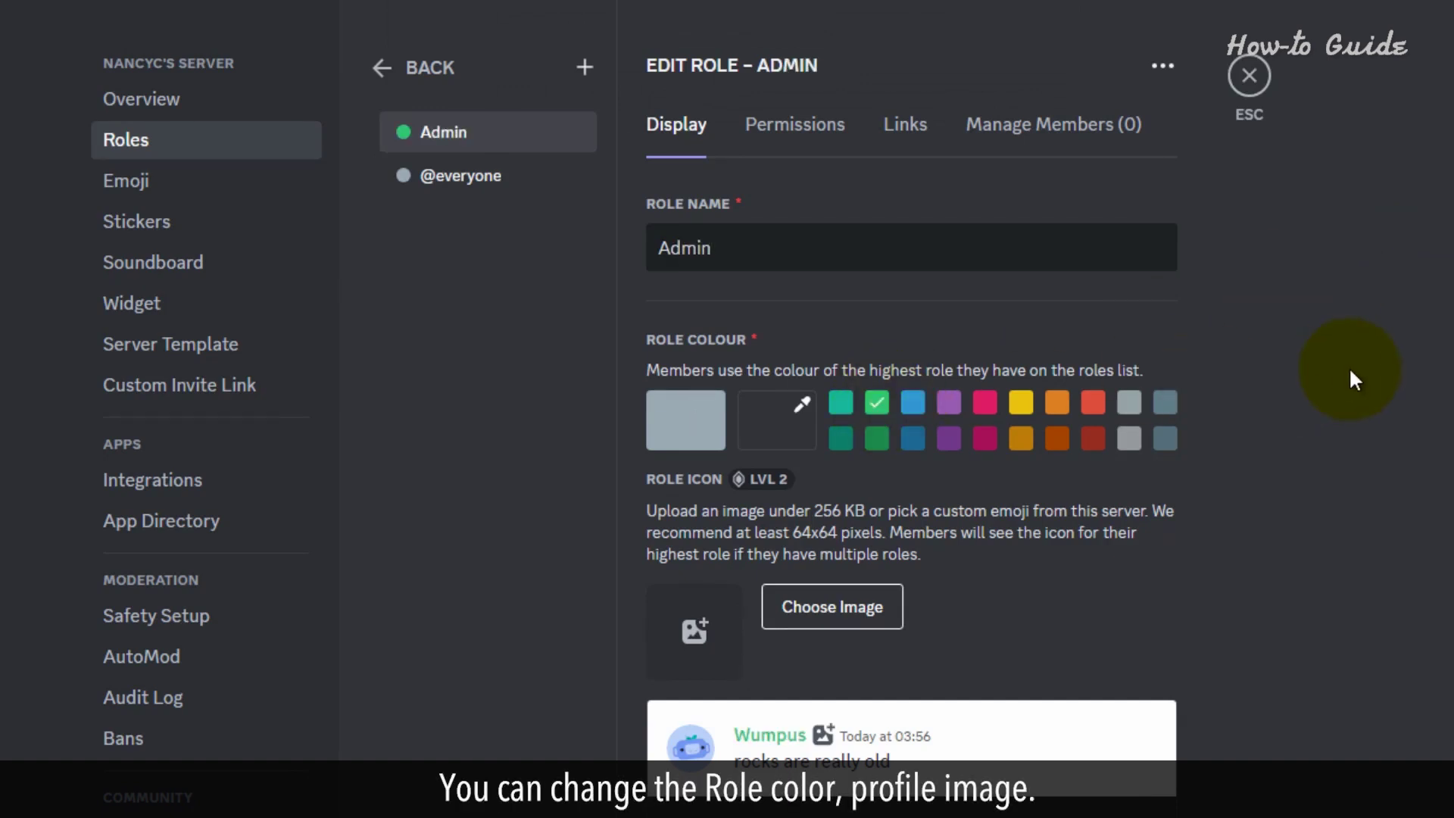
scroll(922, 483, down, 2)
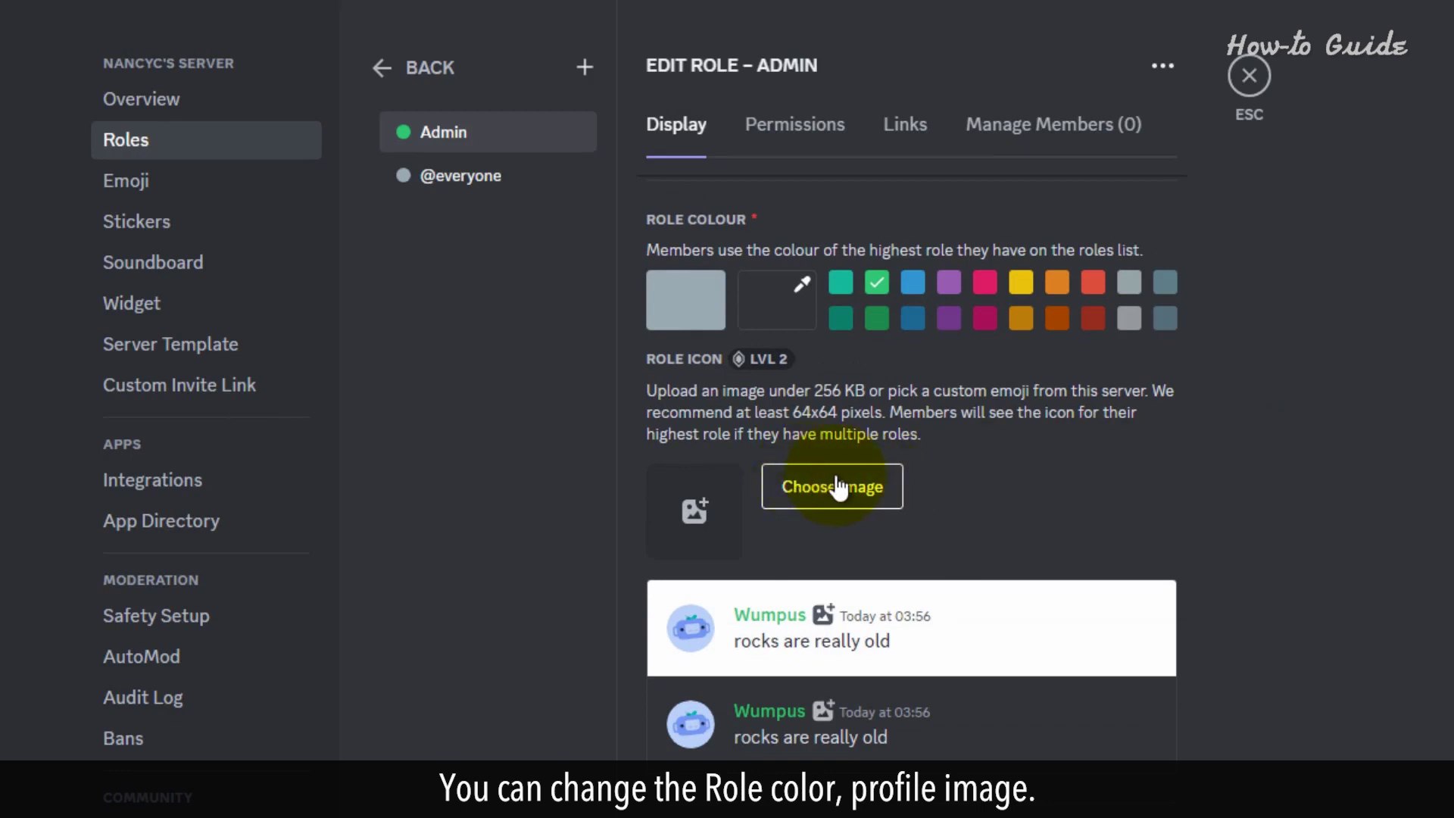
scroll(1372, 460, down, 3)
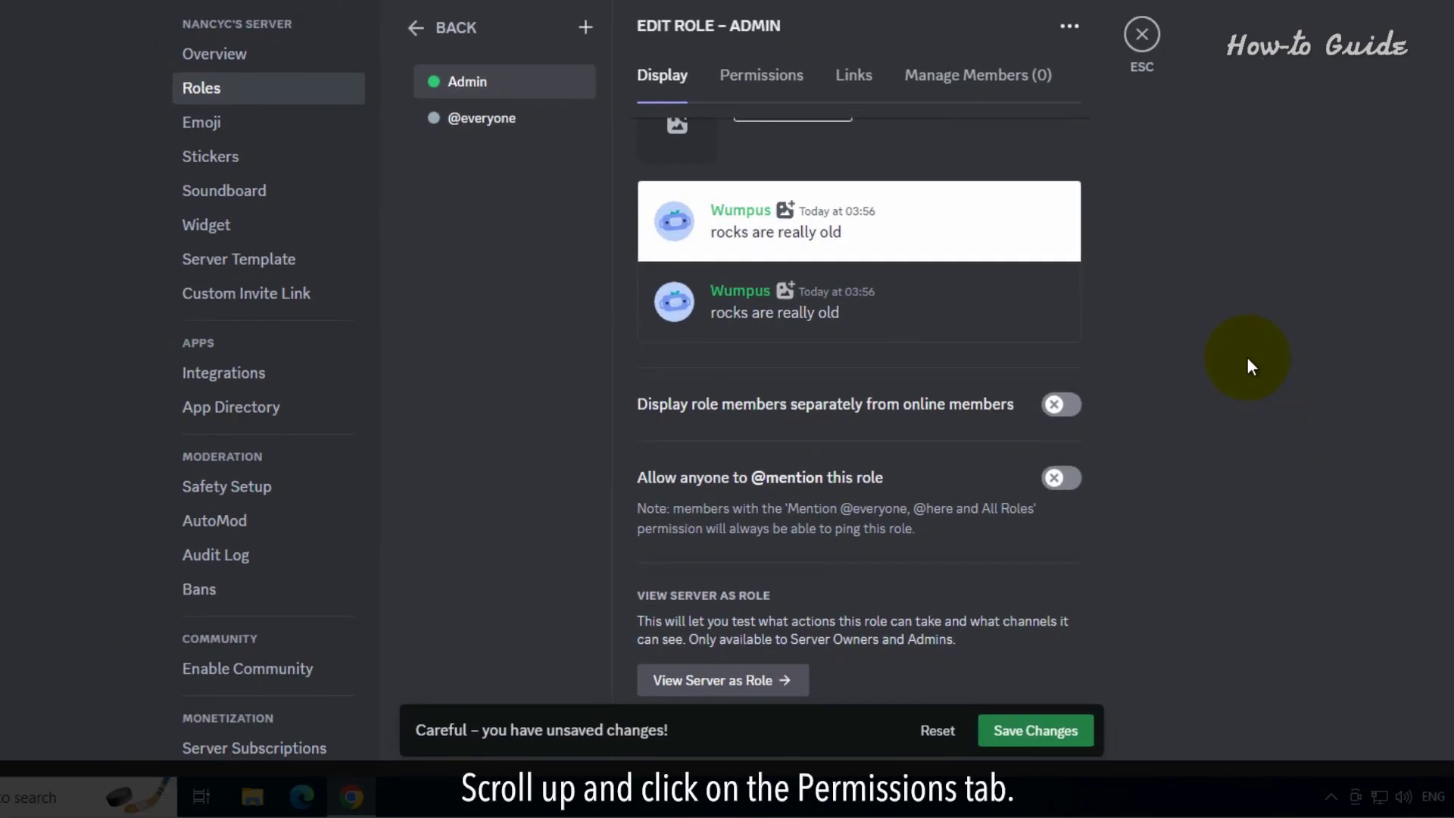
scroll(938, 474, up, 3)
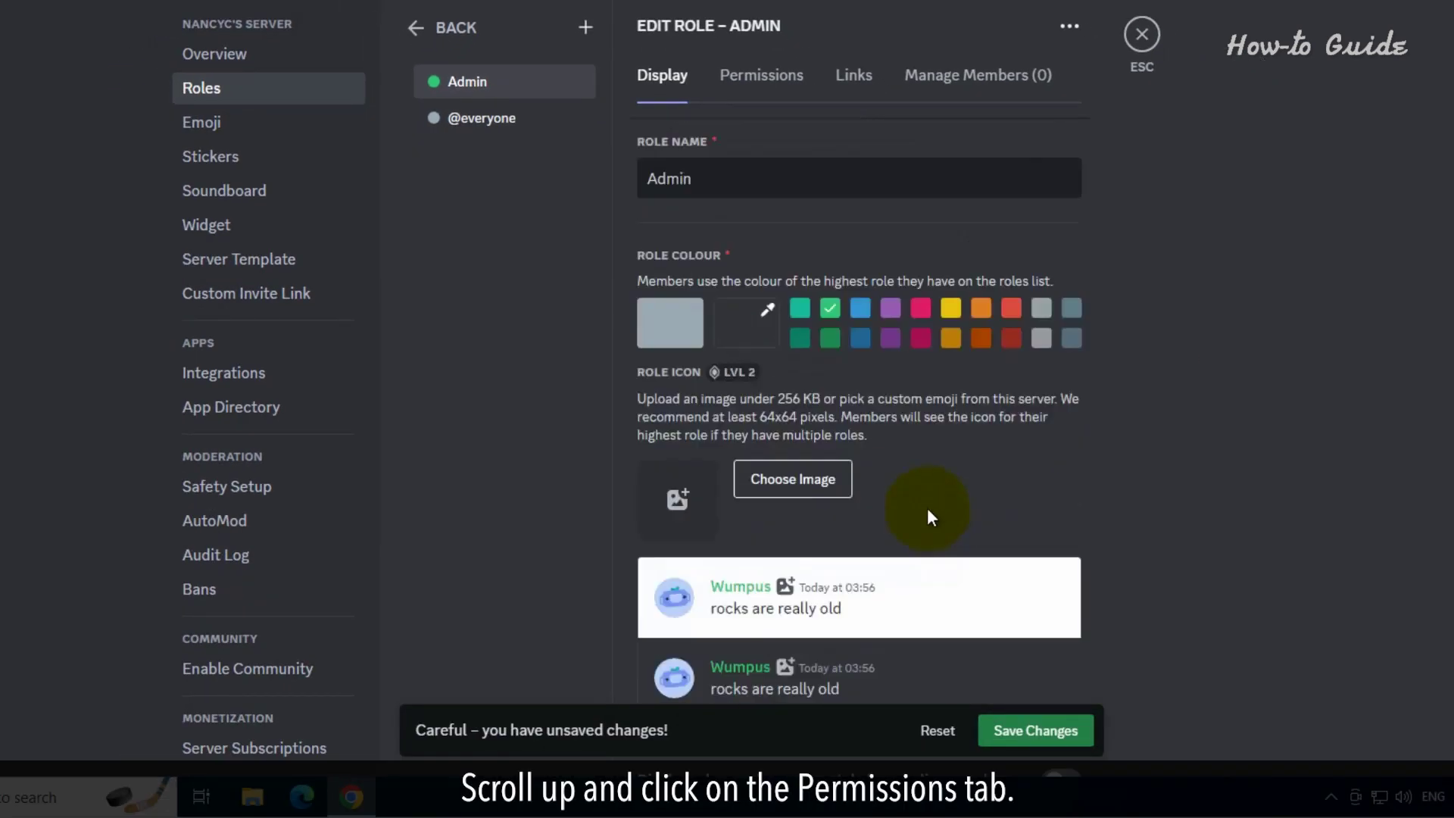
- Show the Admin role's Permissions list to review its toggles down to Administrator
click(770, 85)
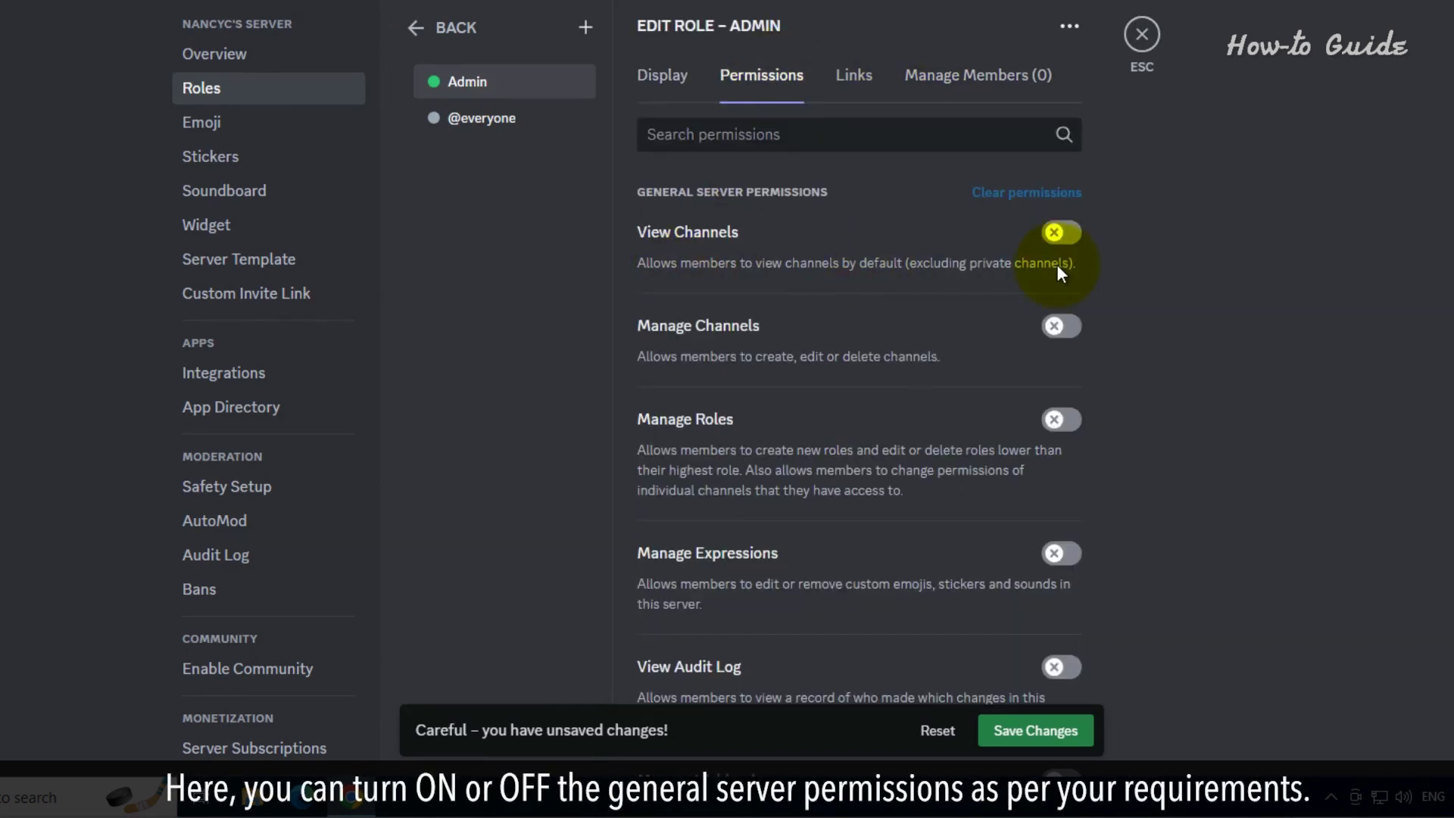
scroll(1197, 341, down, 2)
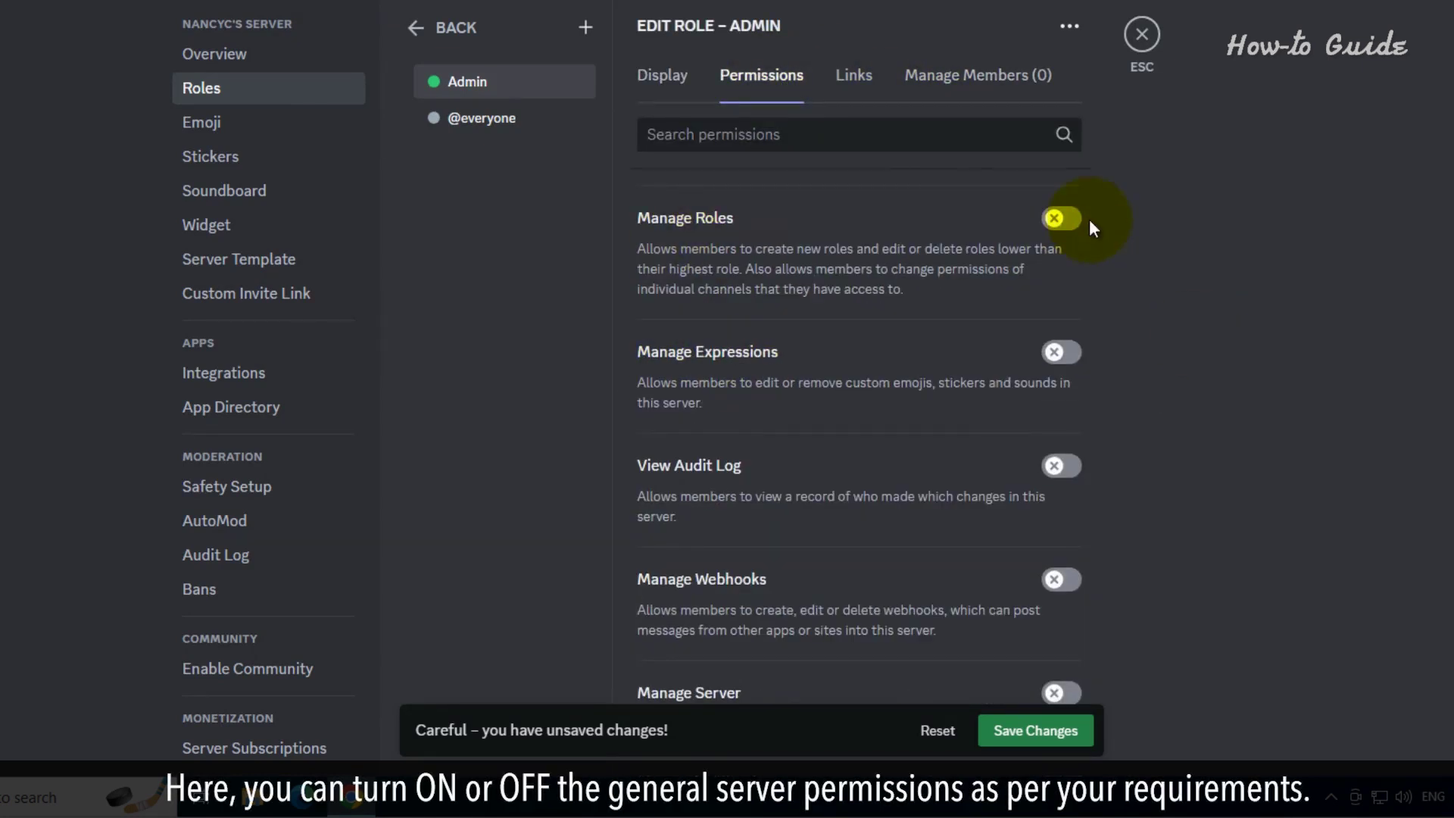
scroll(1102, 341, down, 5)
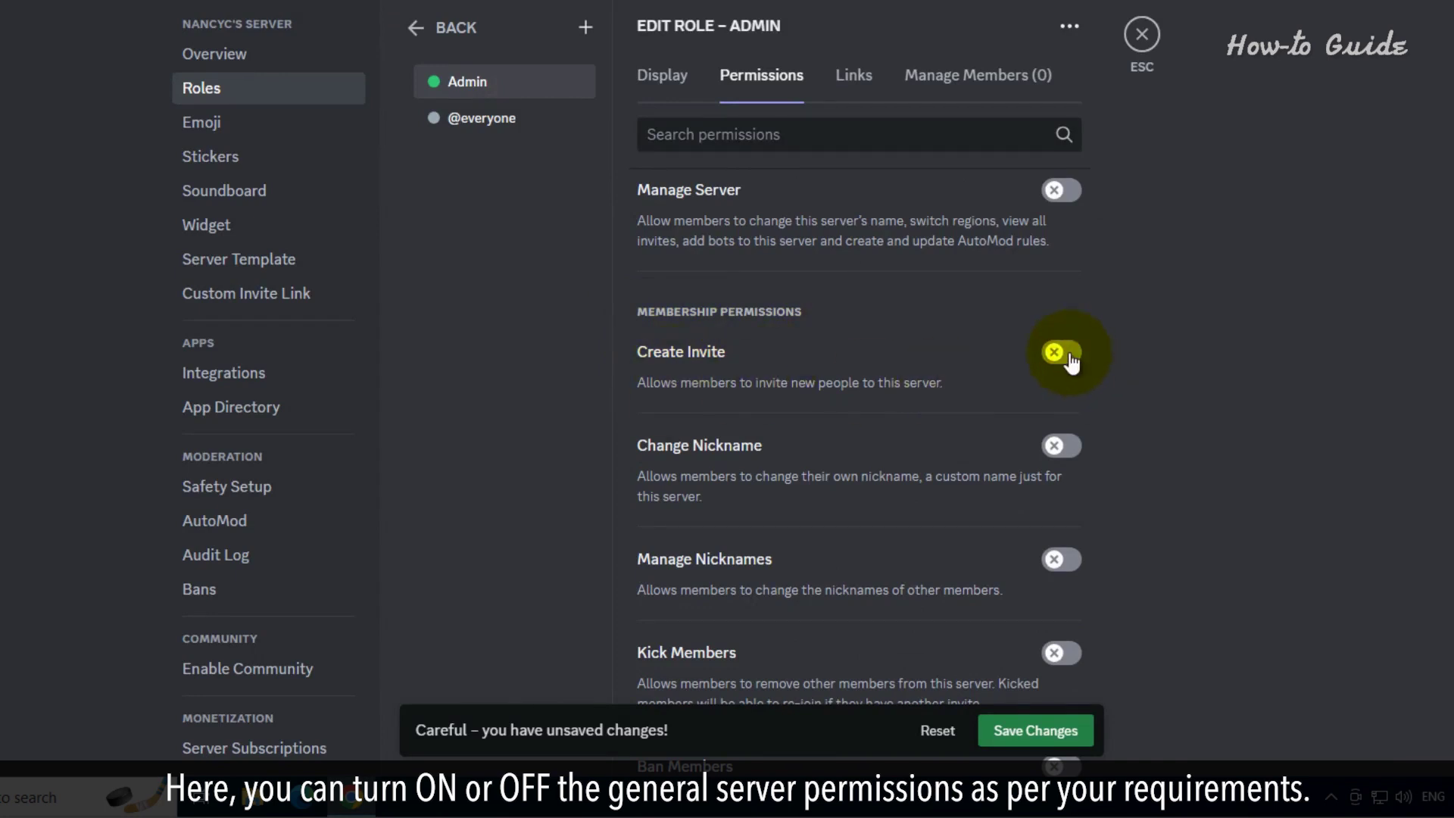
scroll(691, 379, down, 1)
scroll(928, 438, down, 6)
scroll(1149, 438, down, 8)
scroll(1149, 437, down, 8)
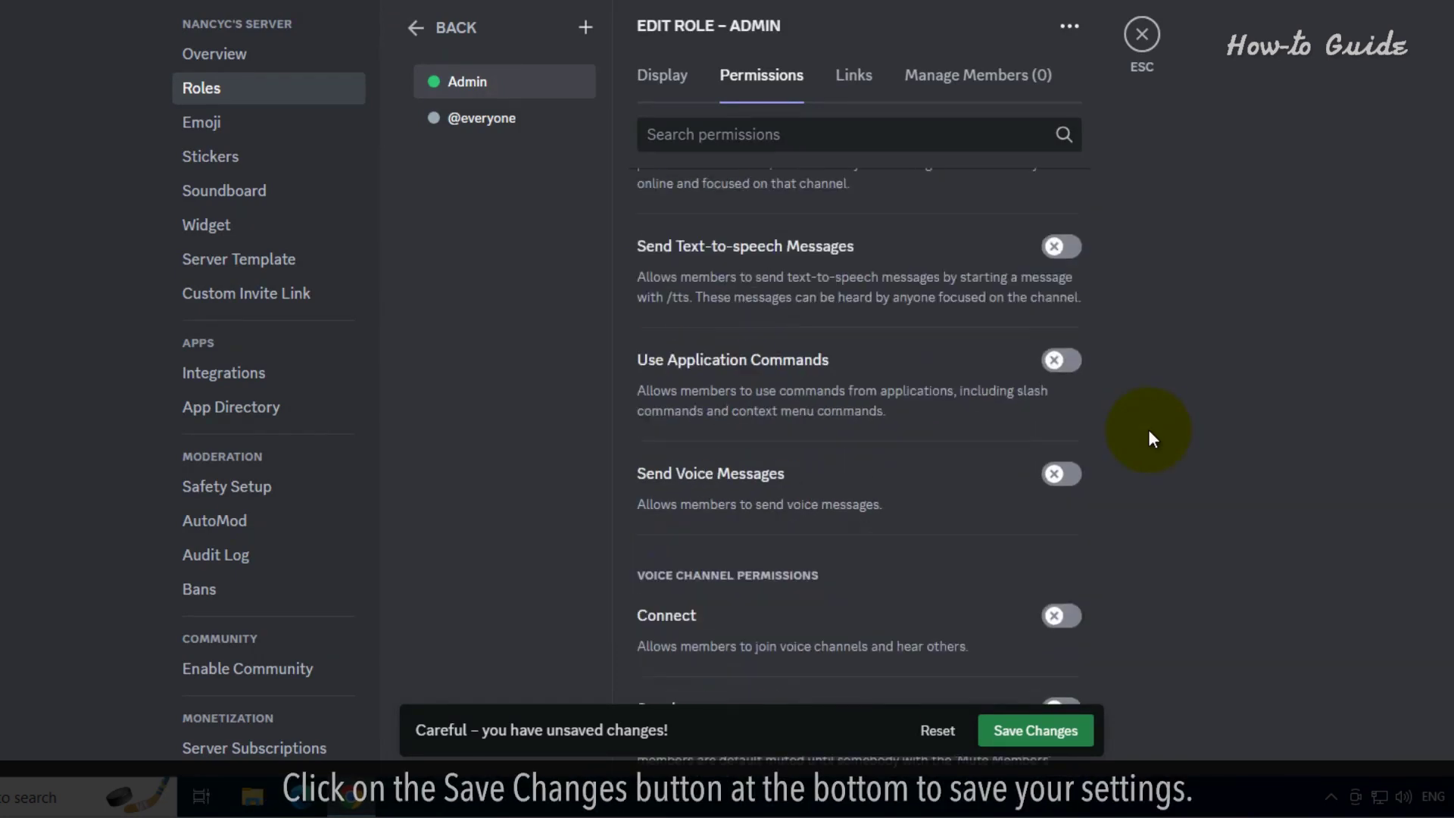
scroll(1148, 433, down, 6)
scroll(1148, 428, down, 6)
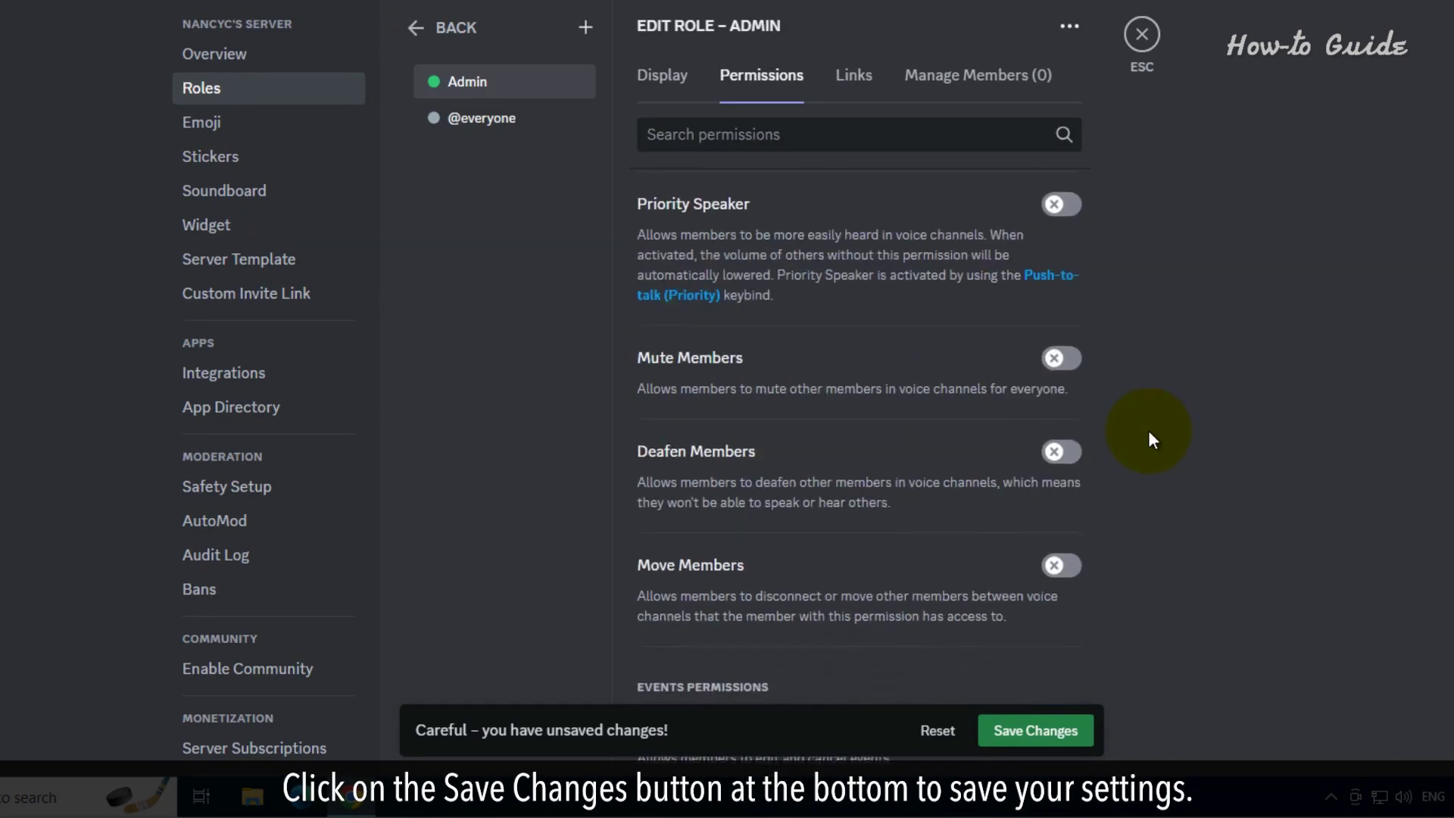
scroll(1149, 431, down, 2)
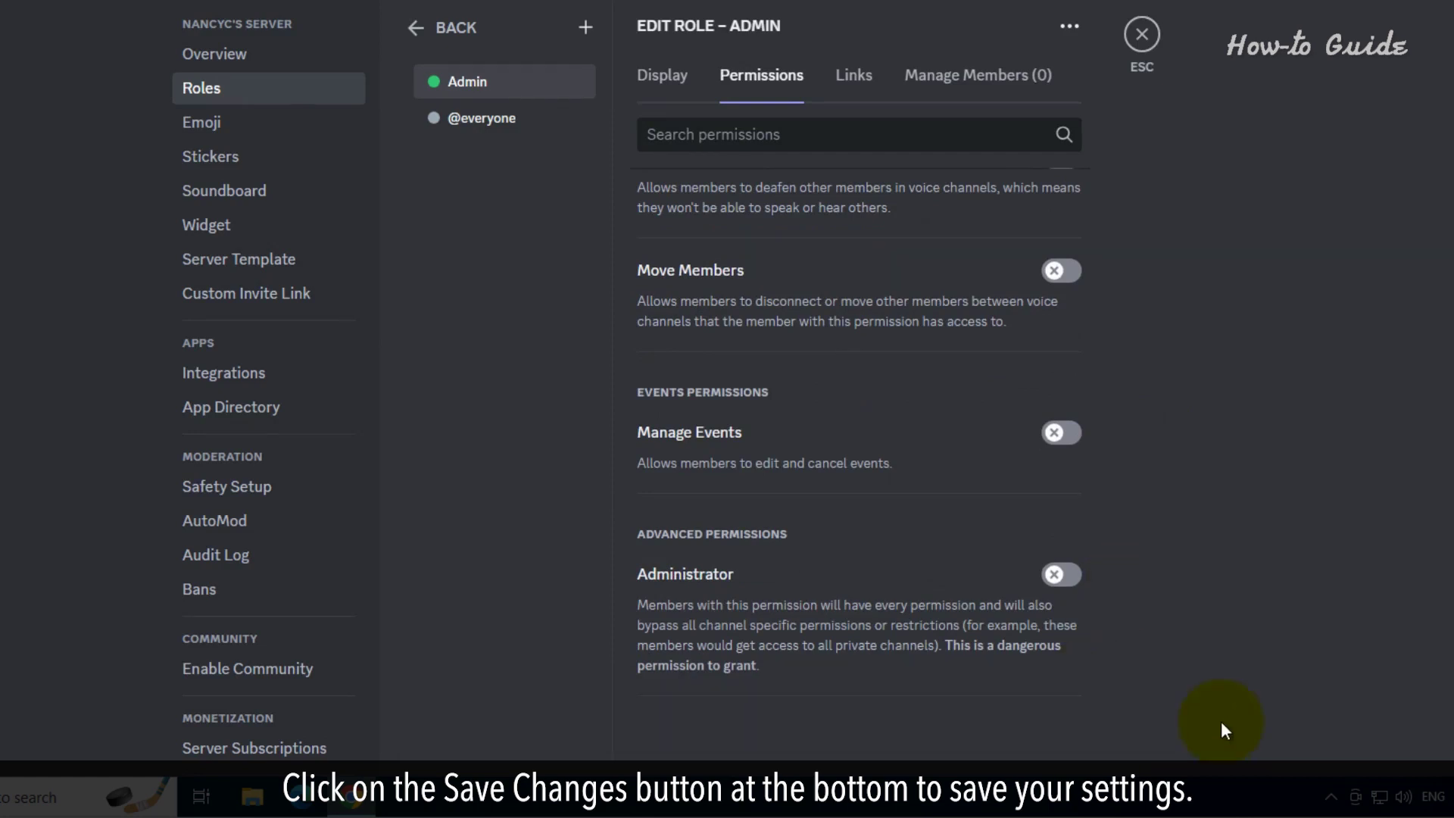